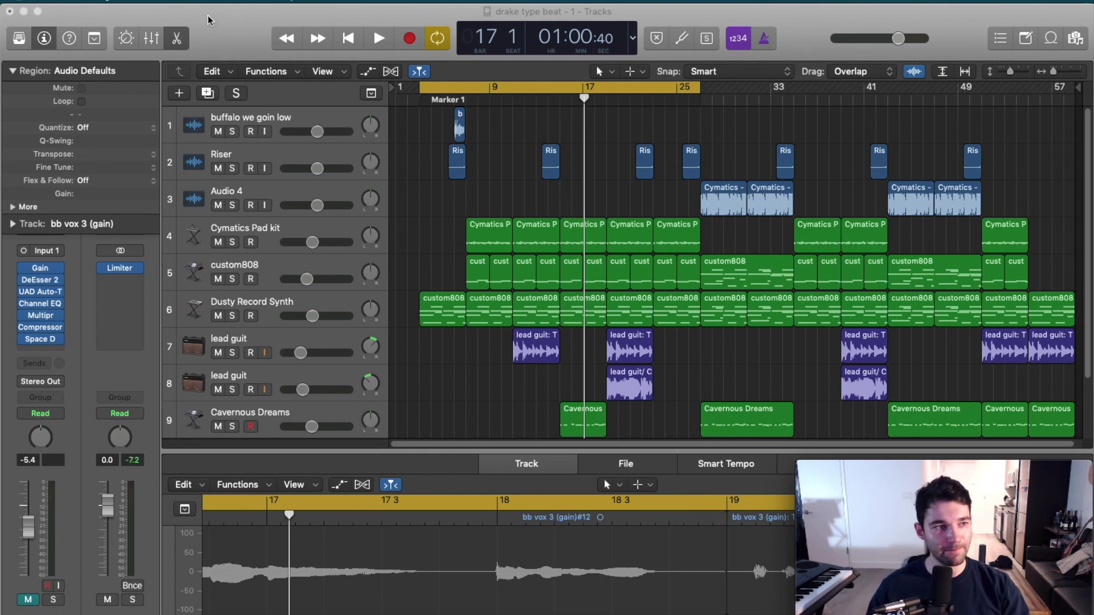
Move the playhead to Marker 1 at bar 3 and drag a first cycle range.
click(288, 17)
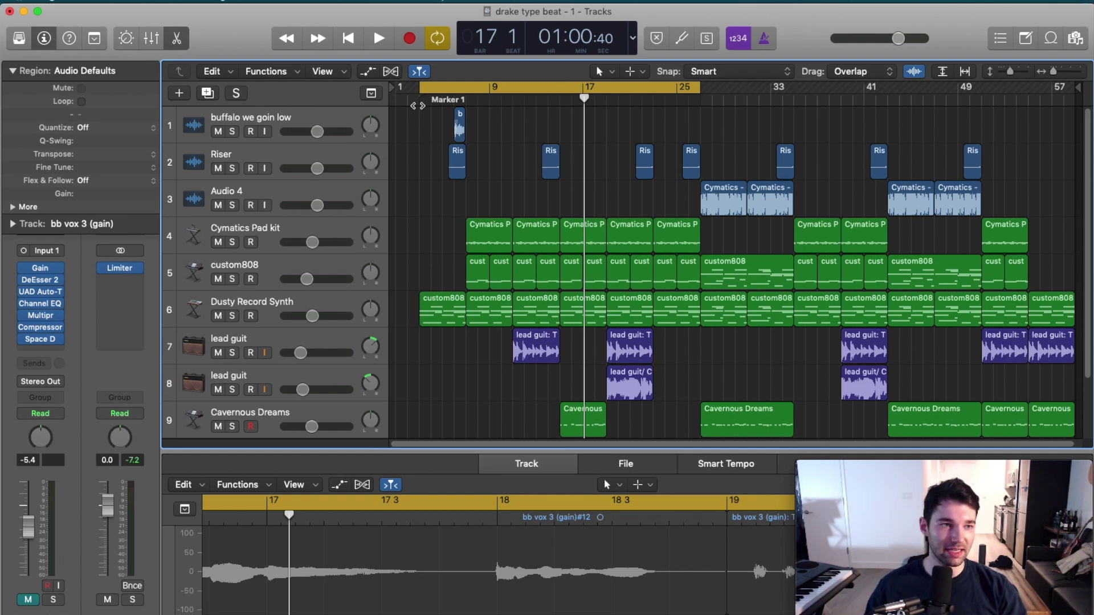
click(420, 104)
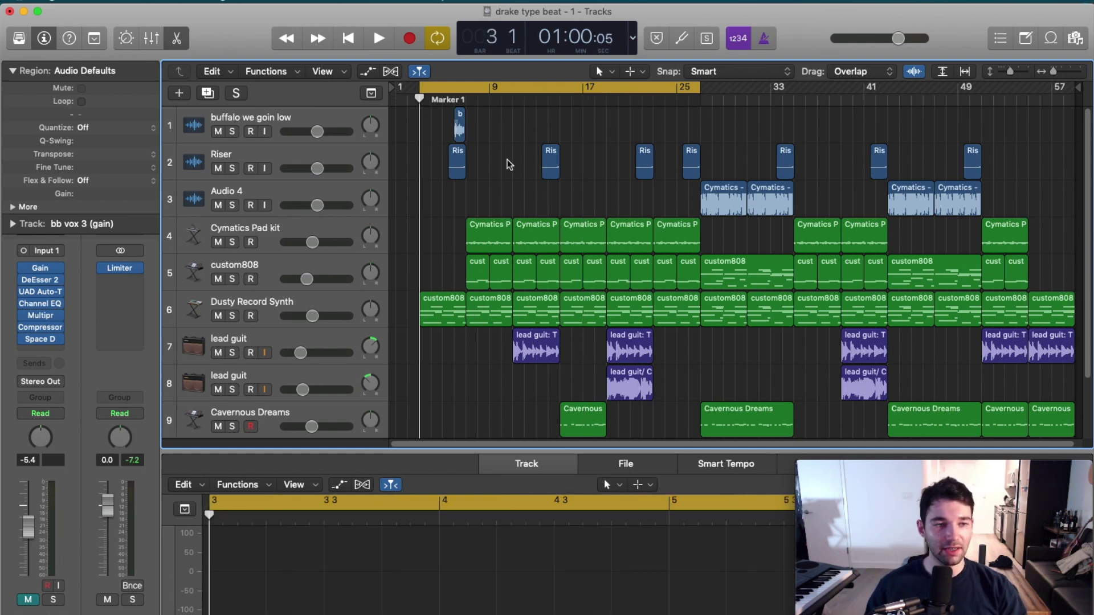
drag(701, 90, 1070, 91)
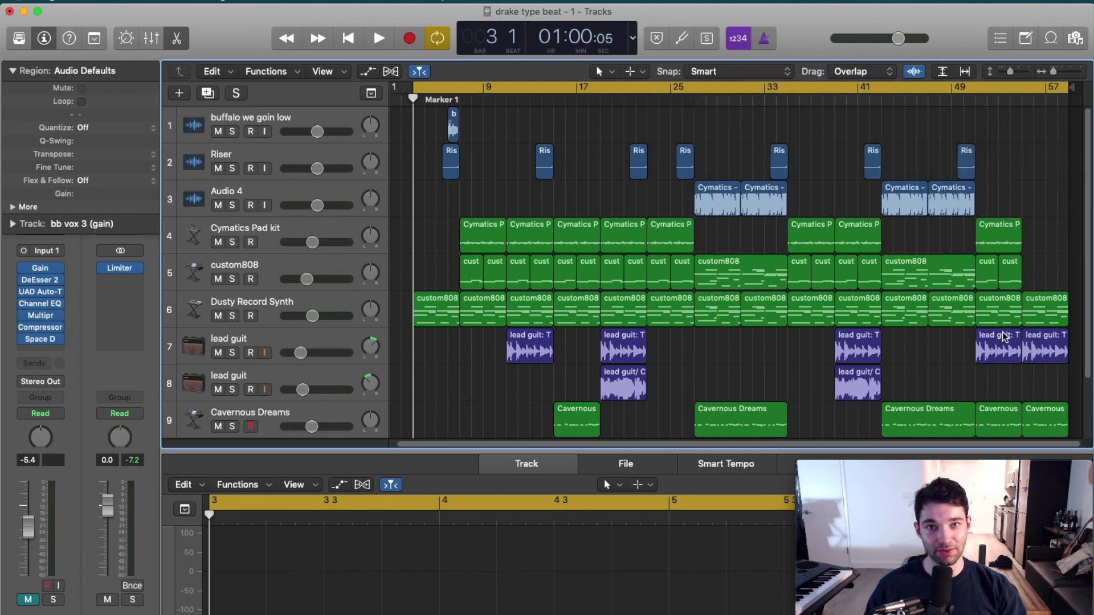
Fit the cycle range to all regions, then end it at bar 59.
click(685, 90)
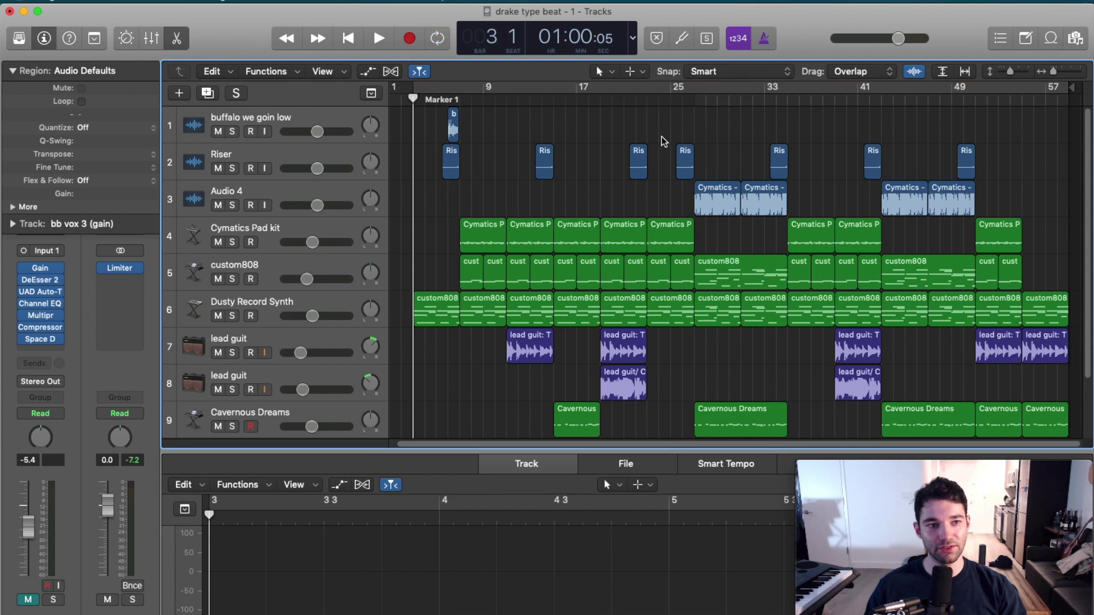
drag(550, 94, 693, 90)
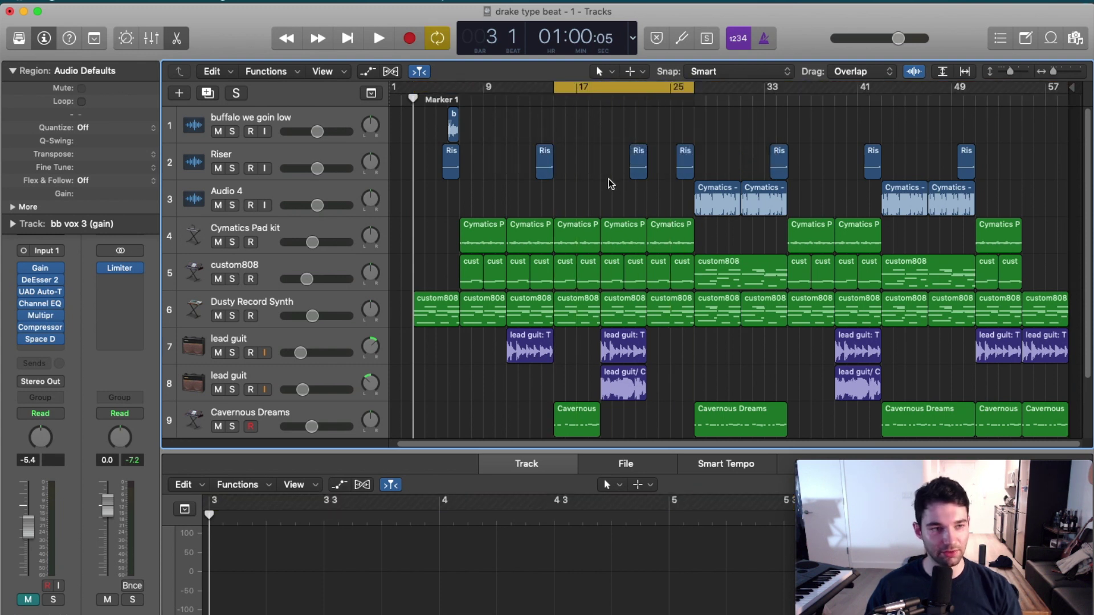
key(super+a)
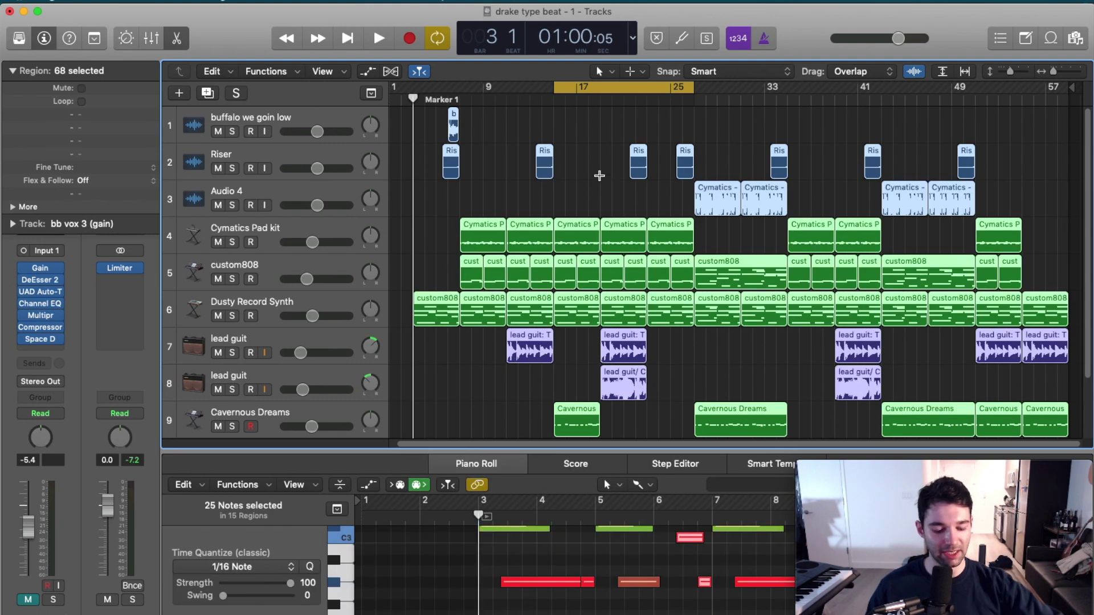
key(super+u)
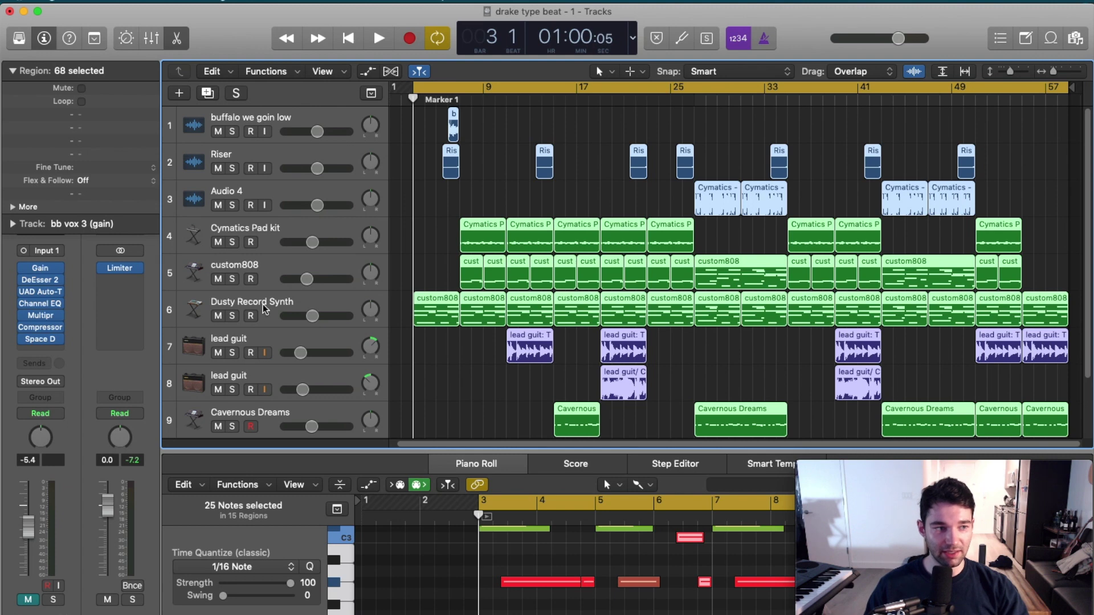
click(269, 323)
click(256, 123)
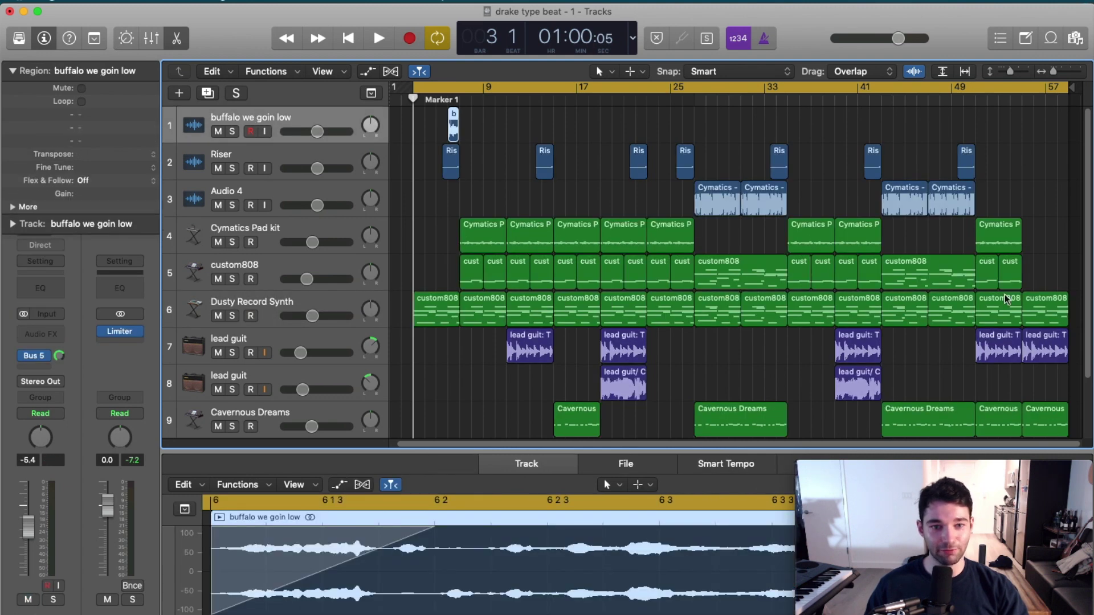
mouse_move(1063, 86)
mouse_down()
mouse_move(1081, 86)
mouse_move(1038, 86)
mouse_move(1059, 86)
mouse_up()
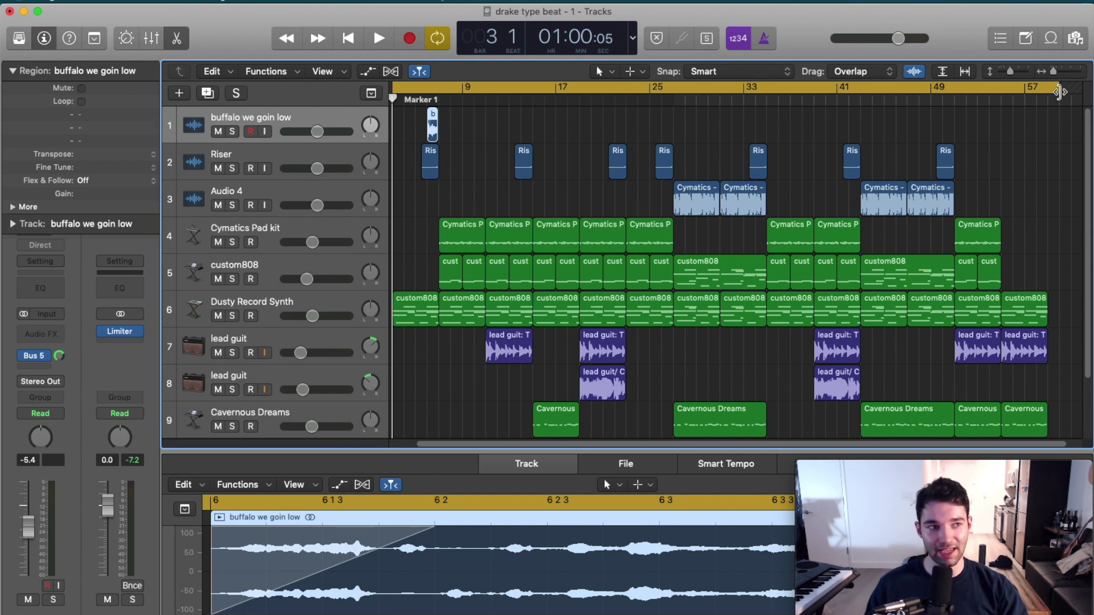
Bounce Project or Section with PCM turned off and MP3 as the only destination.
click(112, 3)
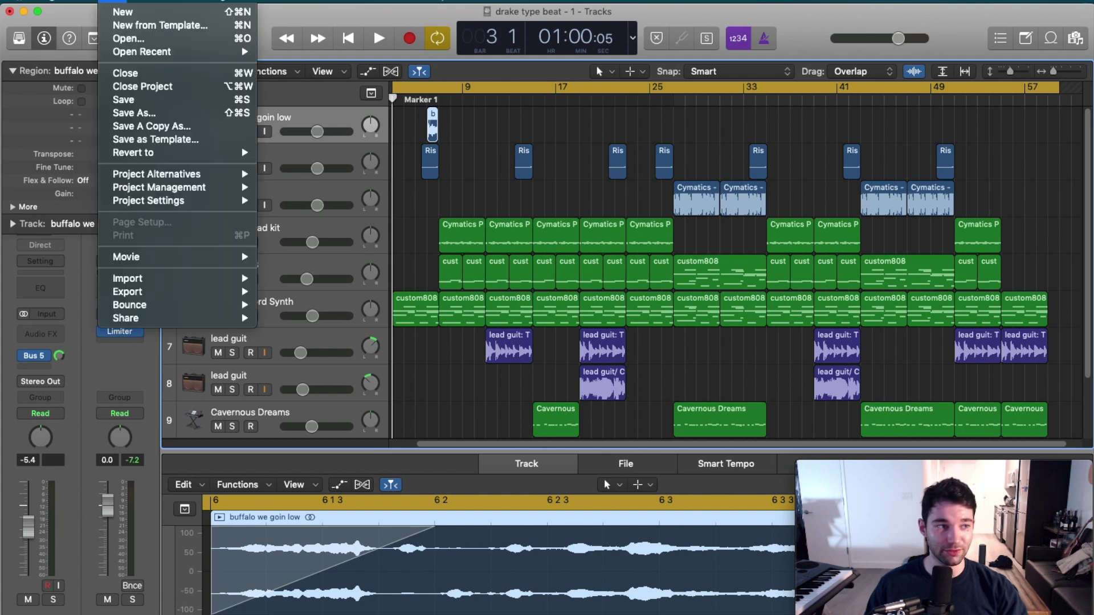
mouse_move(165, 309)
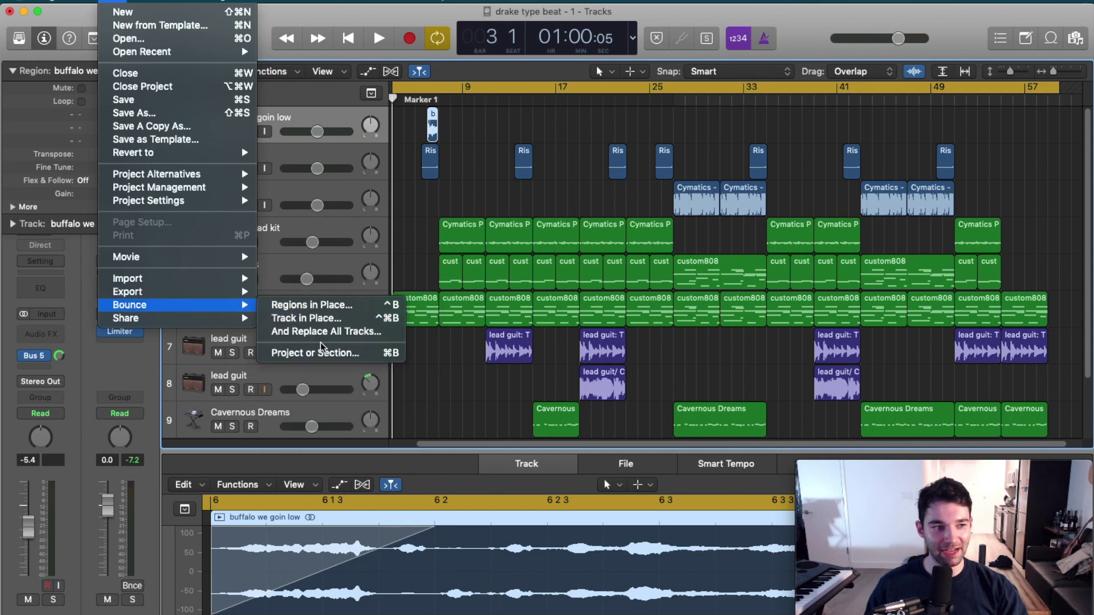
click(323, 353)
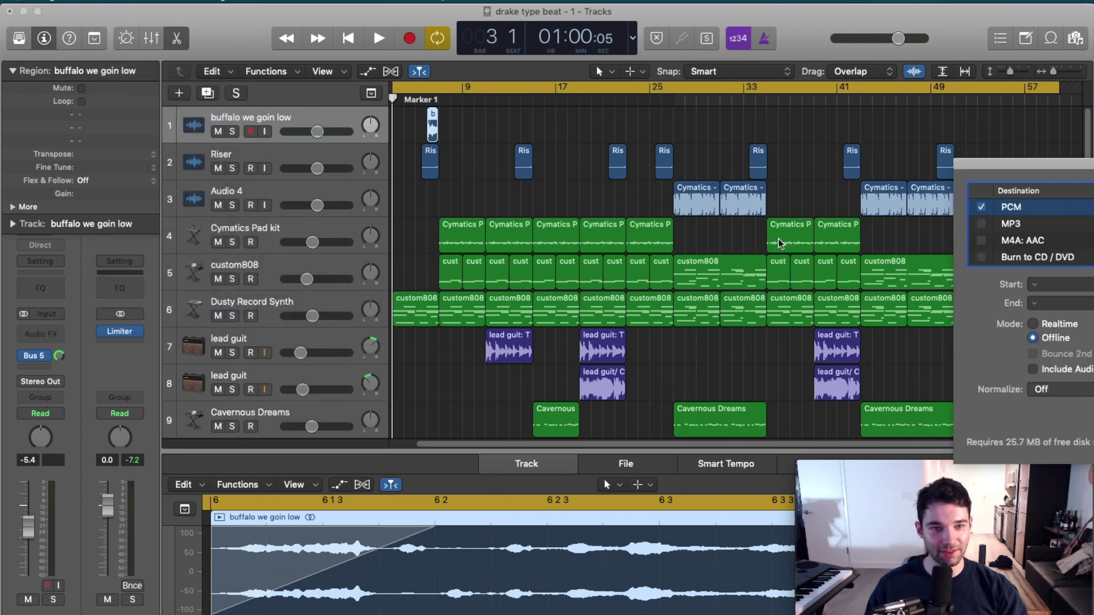
drag(1076, 171, 488, 147)
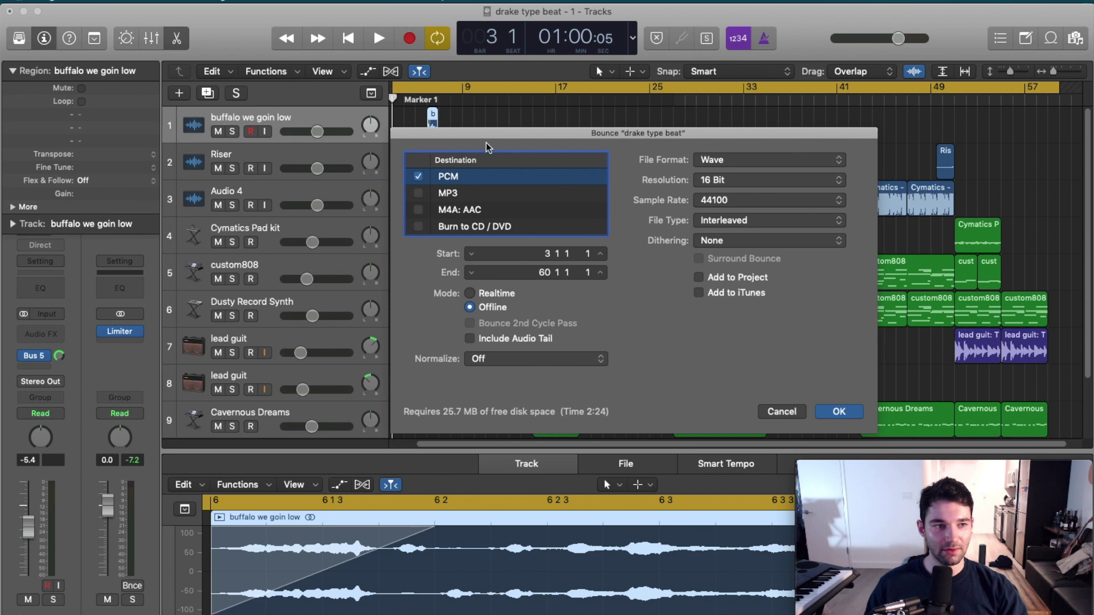
click(418, 177)
click(419, 192)
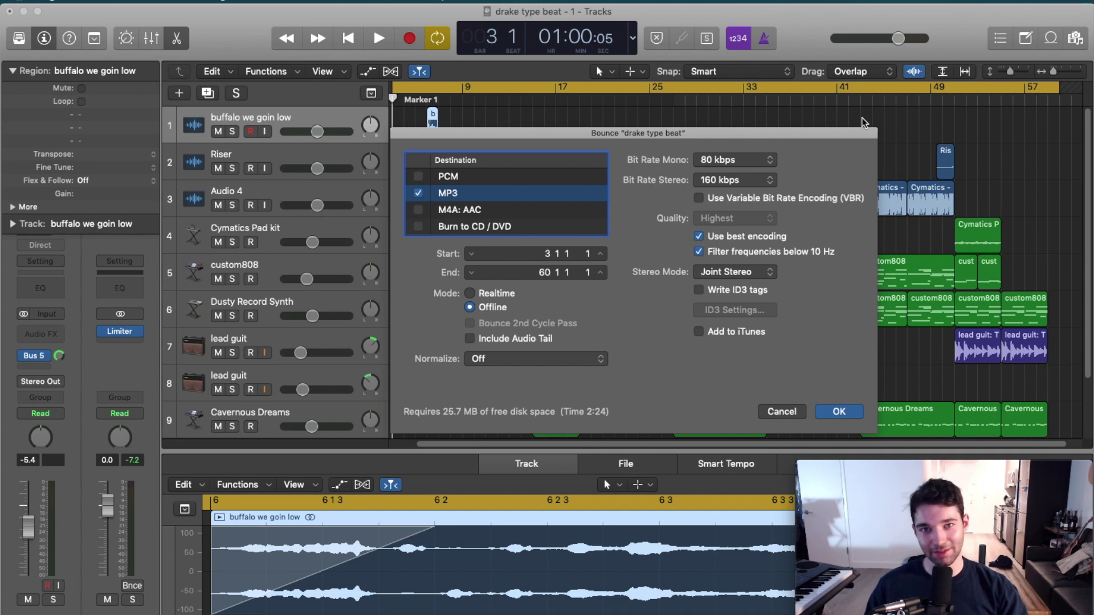
click(836, 413)
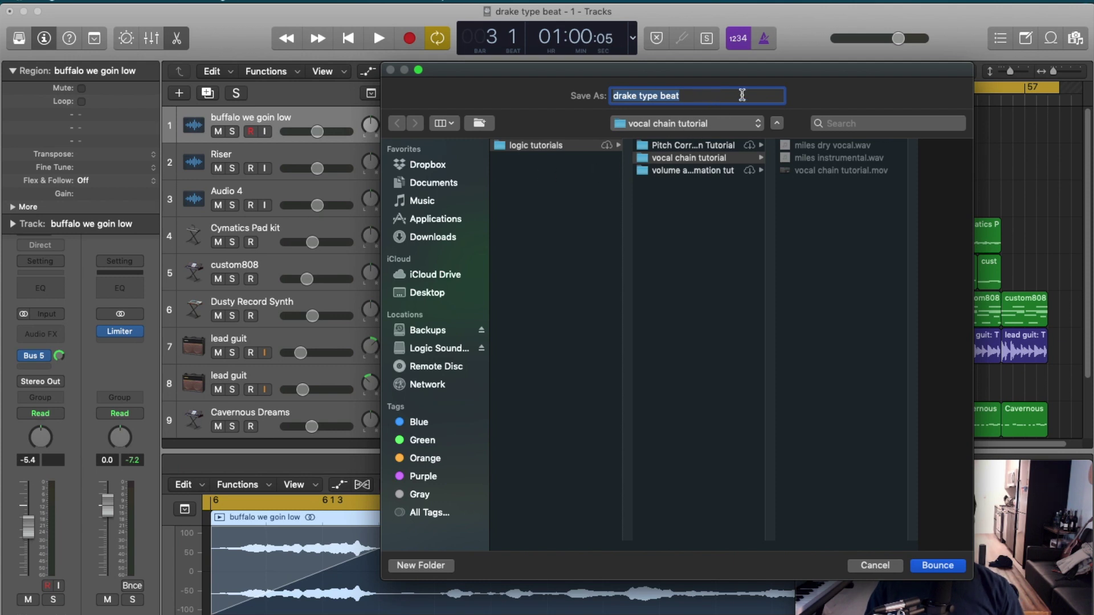
Create a 'beat mp3' folder and bounce drake type beat.mp3 into it.
click(394, 566)
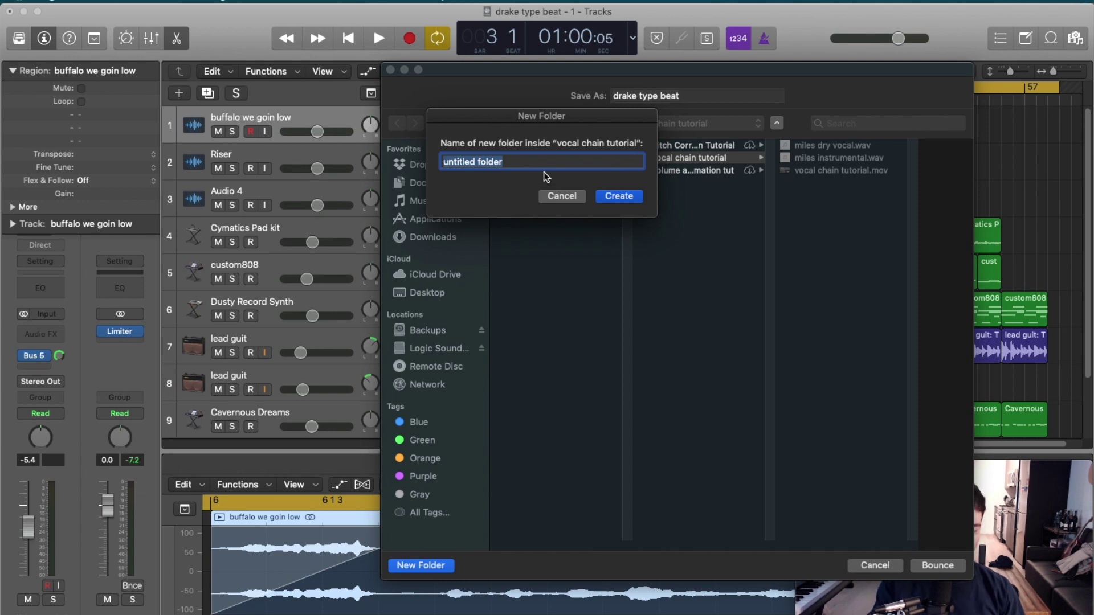
key(BackSpace)
text(eat)
key(BackSpace)
key(BackSpace)
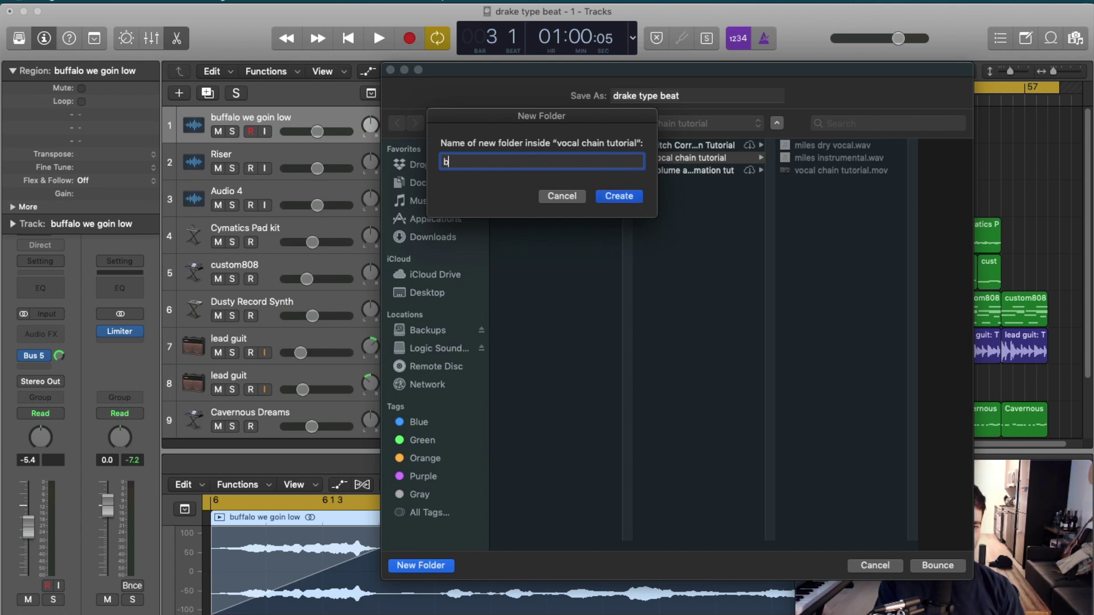
text(eat mp3)
key(Return)
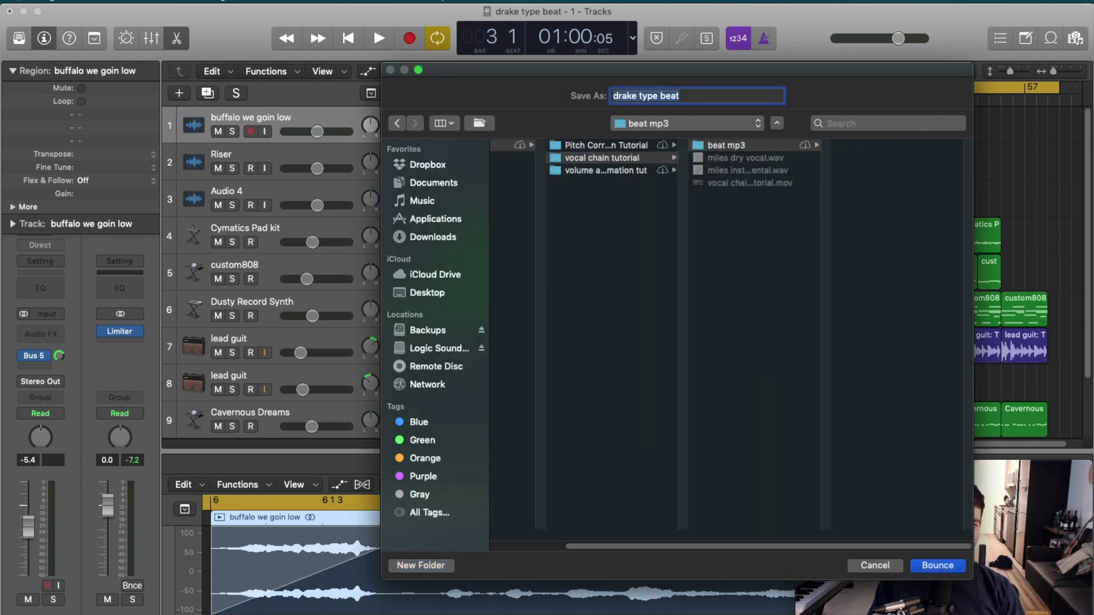
key(Return)
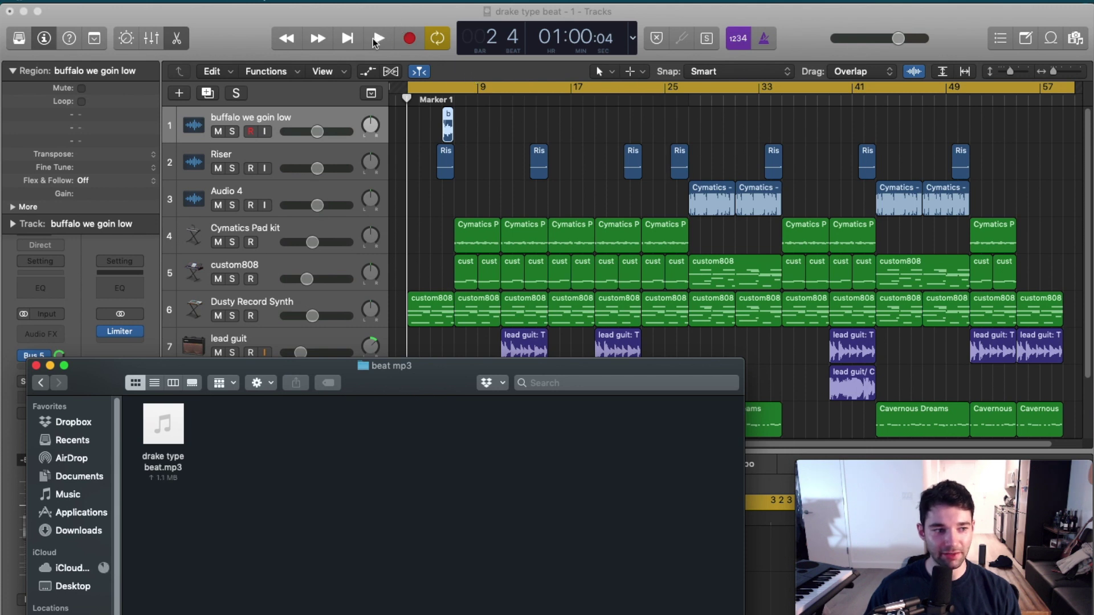
click(376, 40)
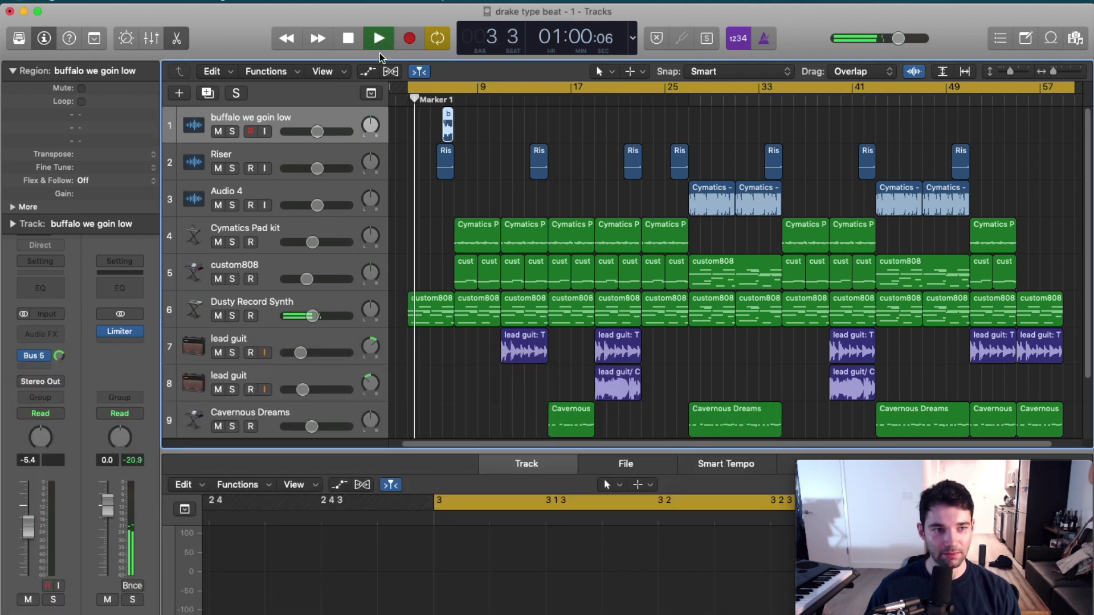
Preview drake type beat.mp3 in the beat mp3 folder, then stop the preview.
key(space)
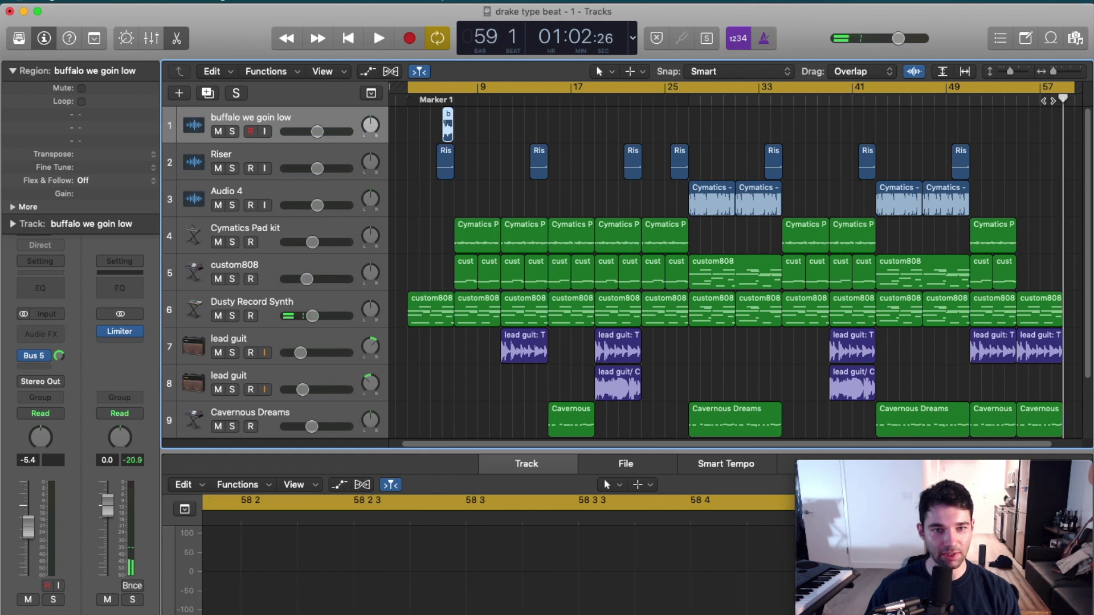
key(c)
key(space)
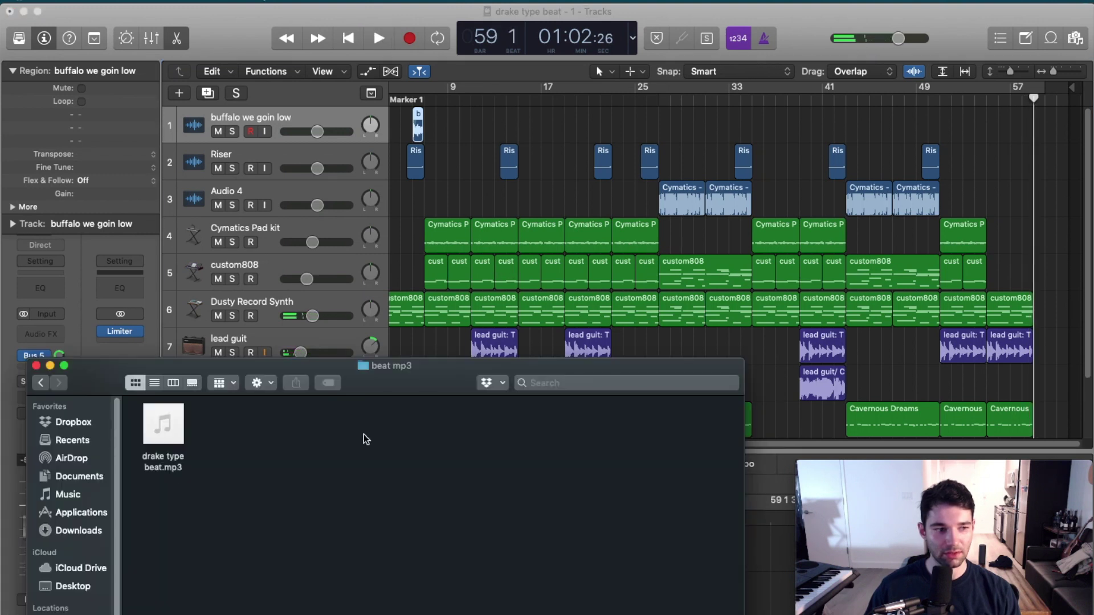
click(168, 432)
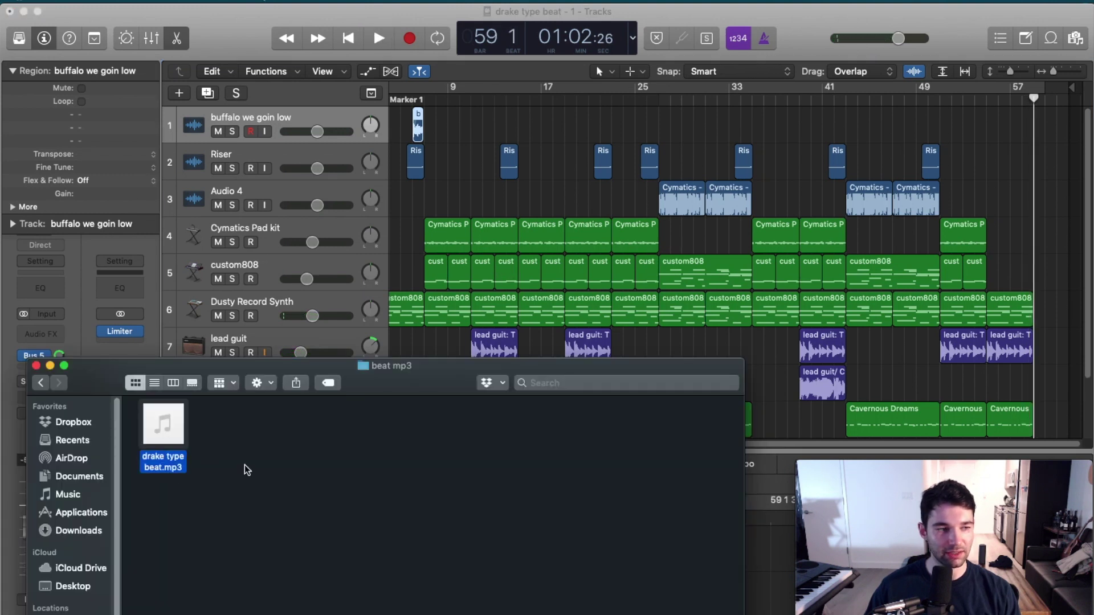
click(167, 427)
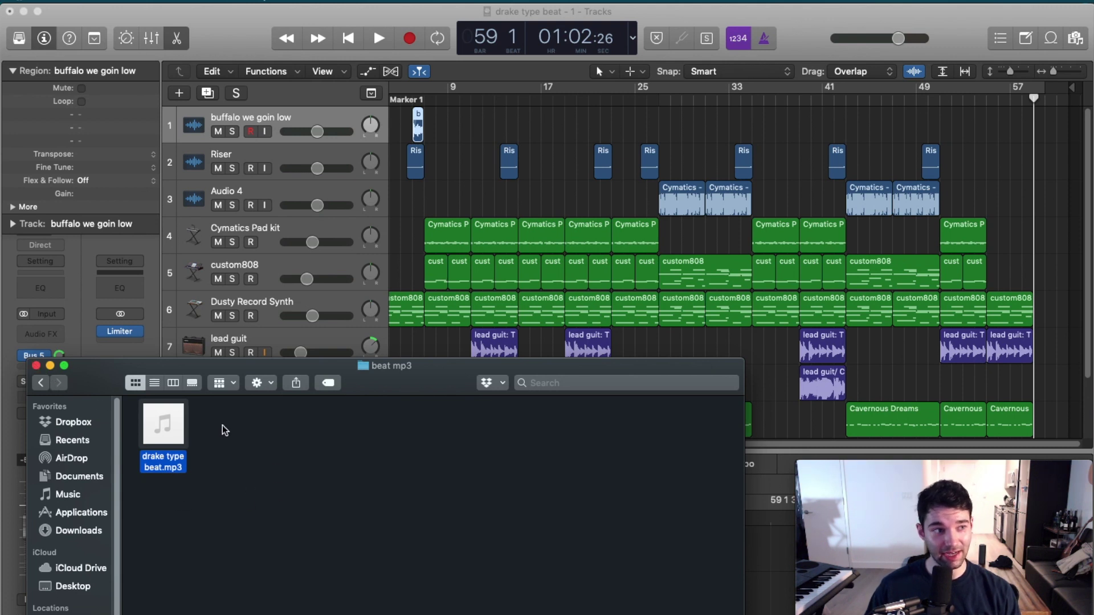
Bring the Logic Pro X project back to the front.
click(94, 1)
click(416, 81)
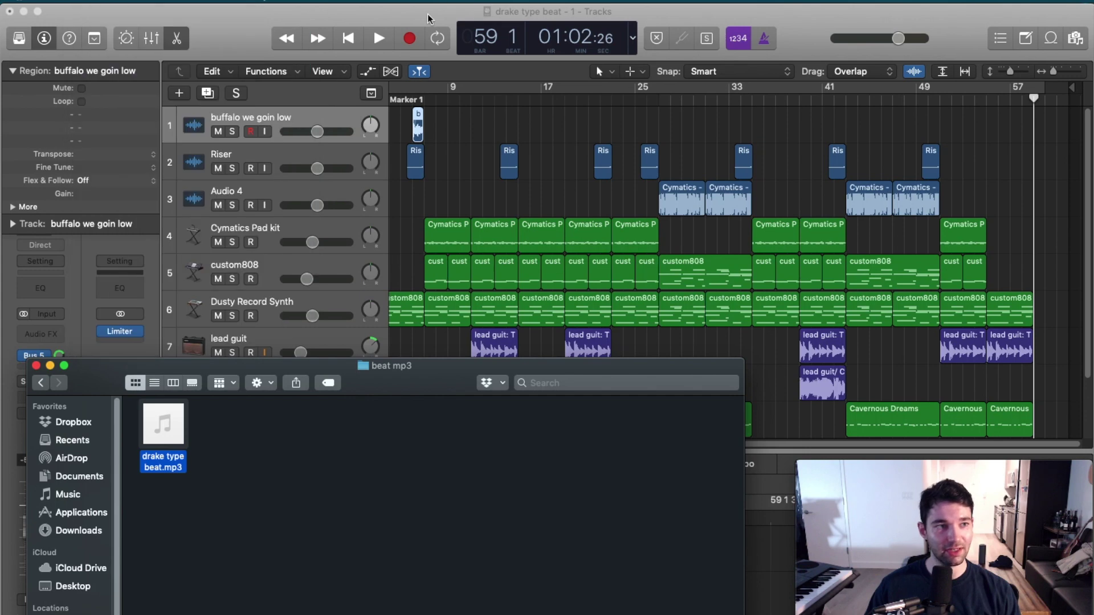
click(416, 81)
Switch the bounce output from MP3 to PCM, confirm Wave and 16 Bit, then cancel.
click(117, 3)
mouse_move(136, 308)
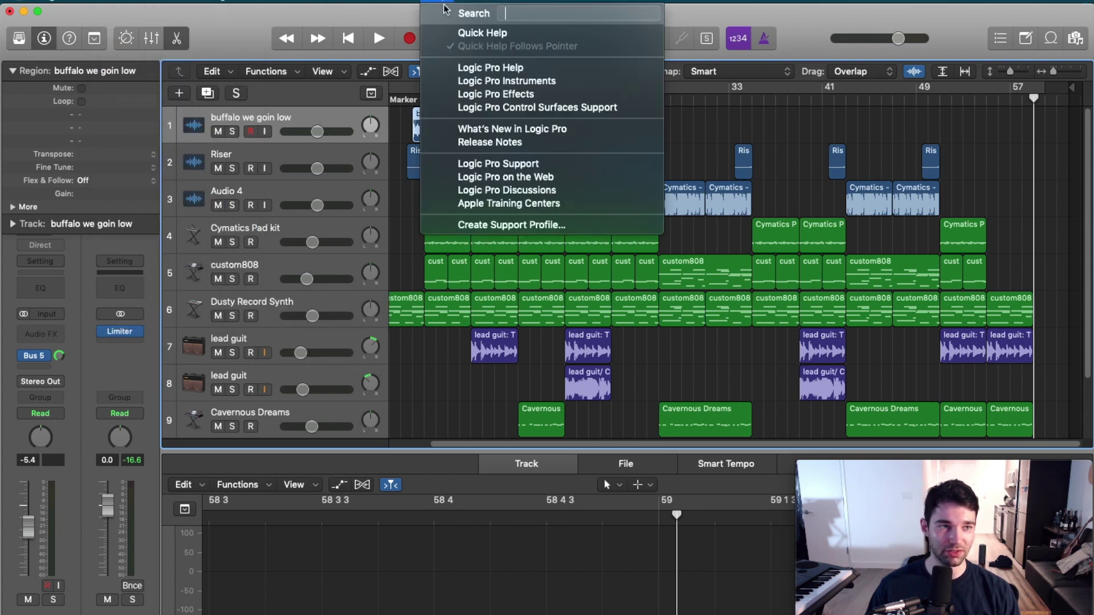
click(372, 11)
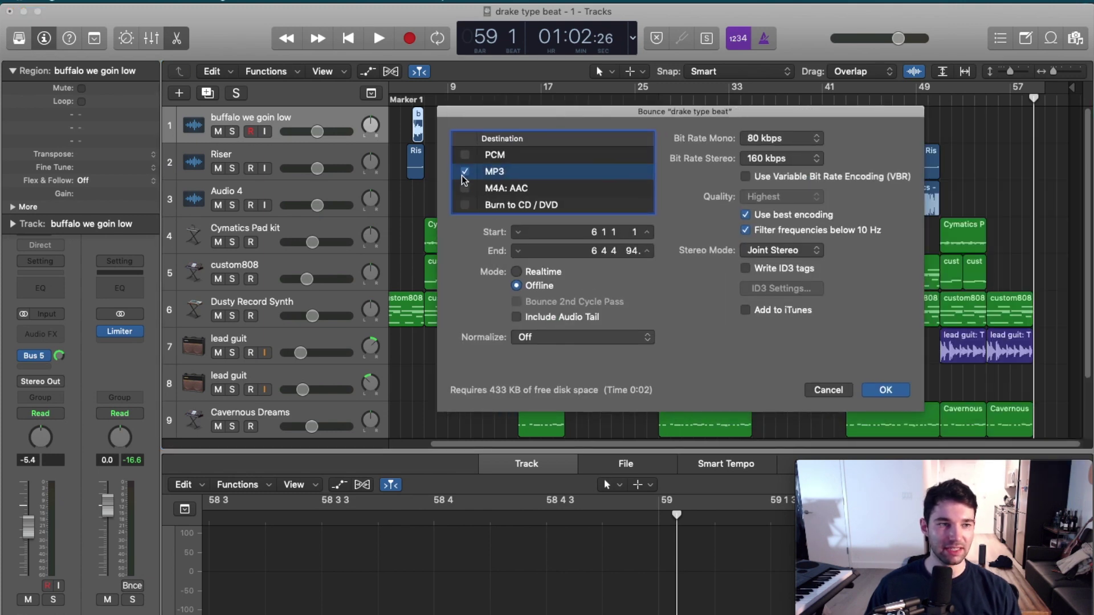
click(462, 173)
click(466, 155)
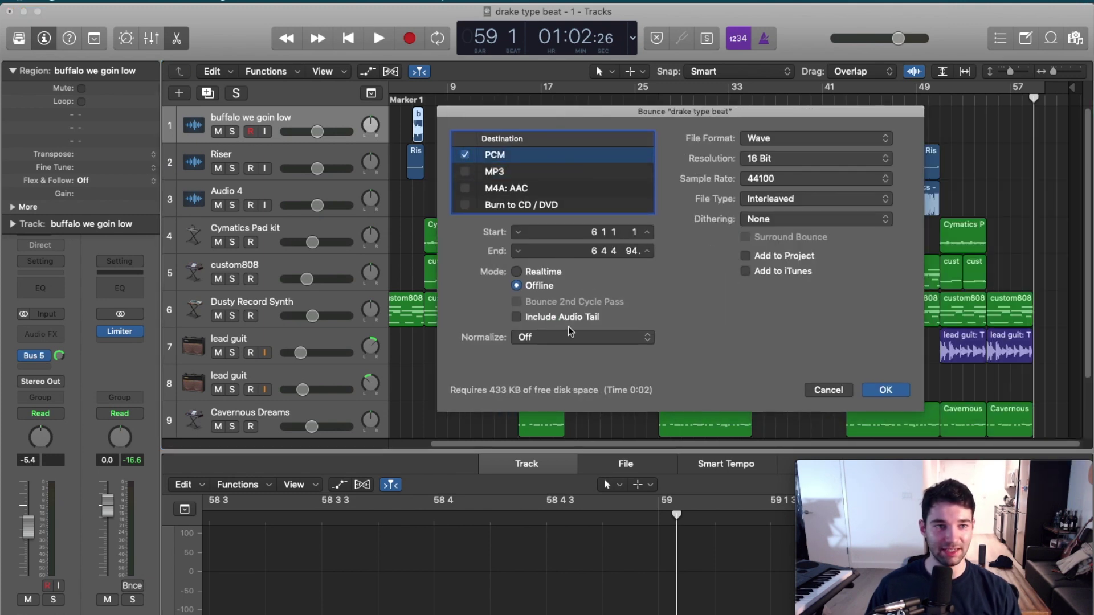
click(785, 138)
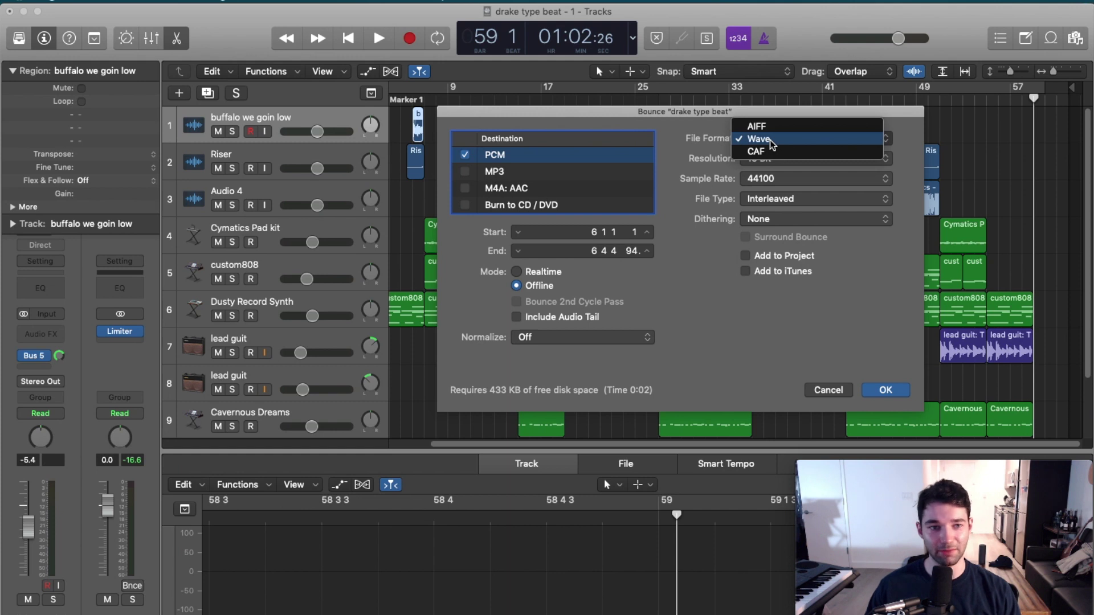
click(770, 139)
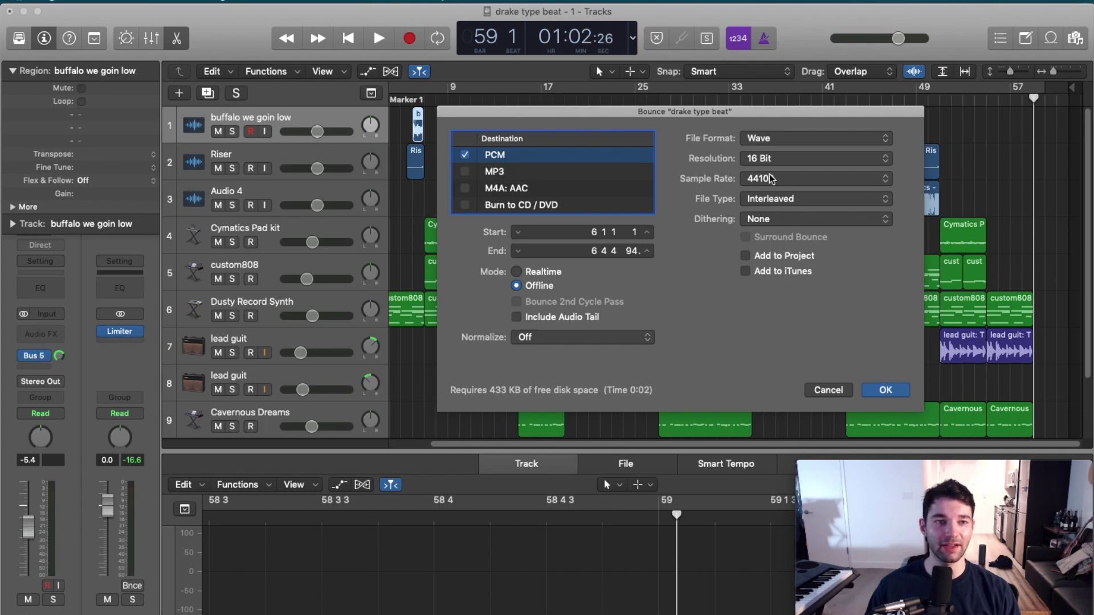
click(784, 164)
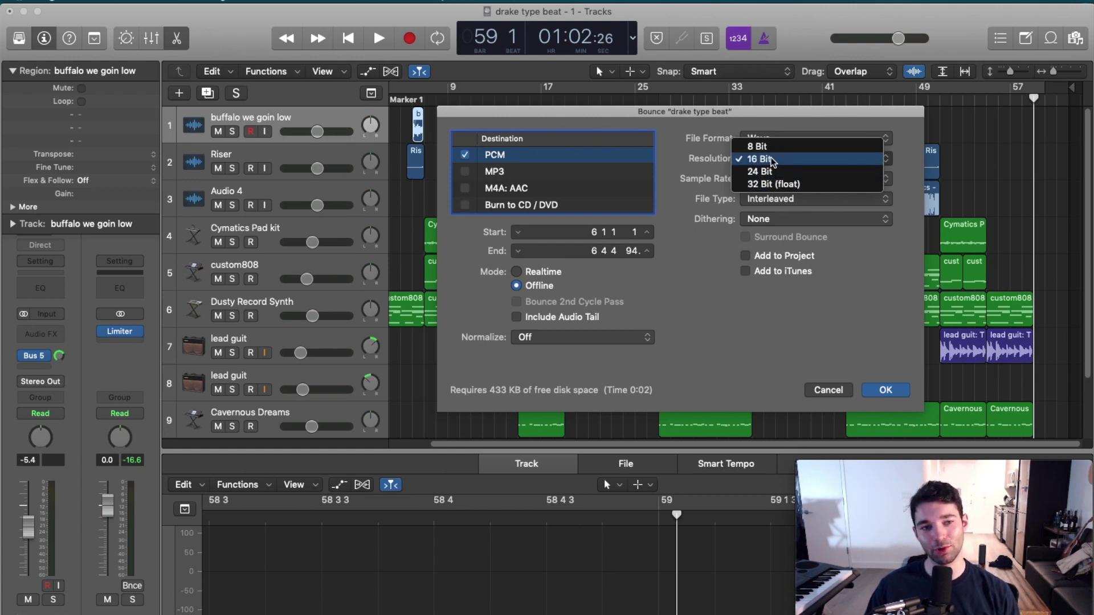
click(786, 160)
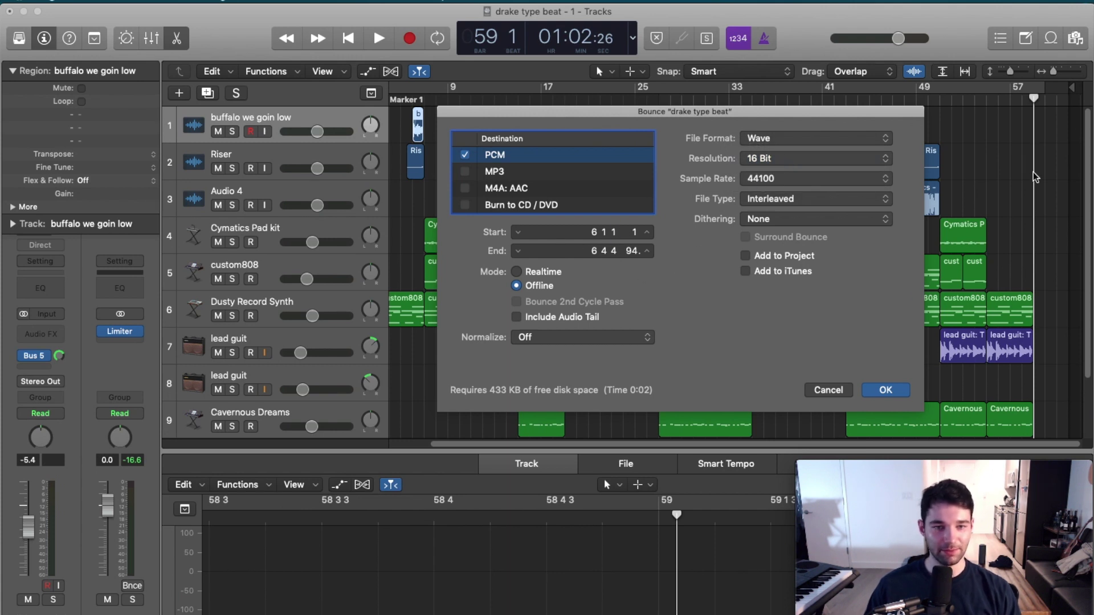
click(822, 391)
click(799, 164)
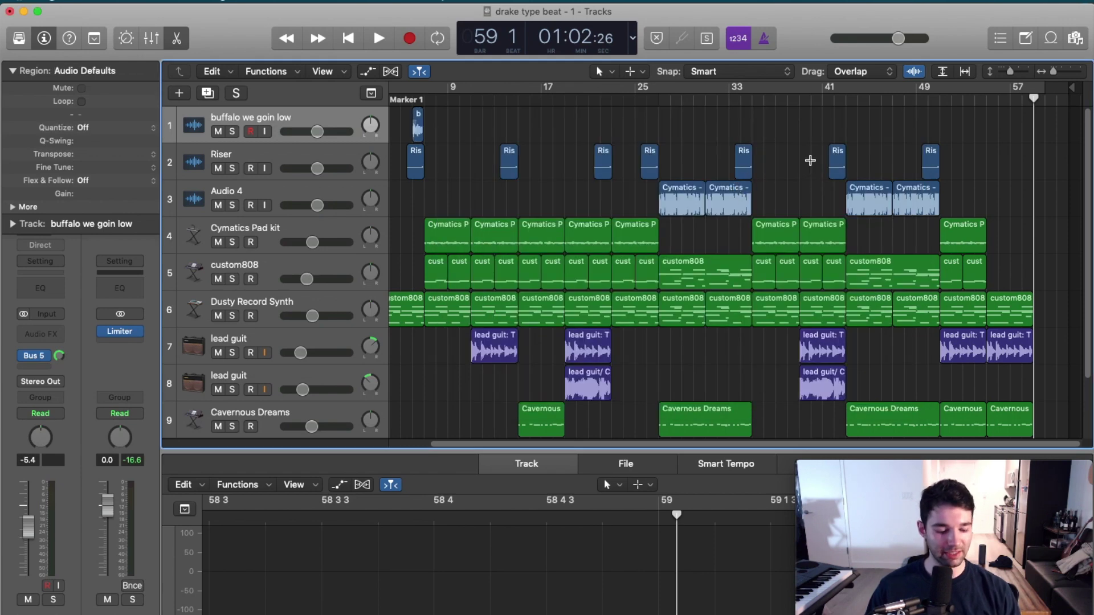
Fit the cycle to all regions and bounce as Wave, 16 Bit, 44100, Dithering None, Normalize Off.
key(super+a)
key(u)
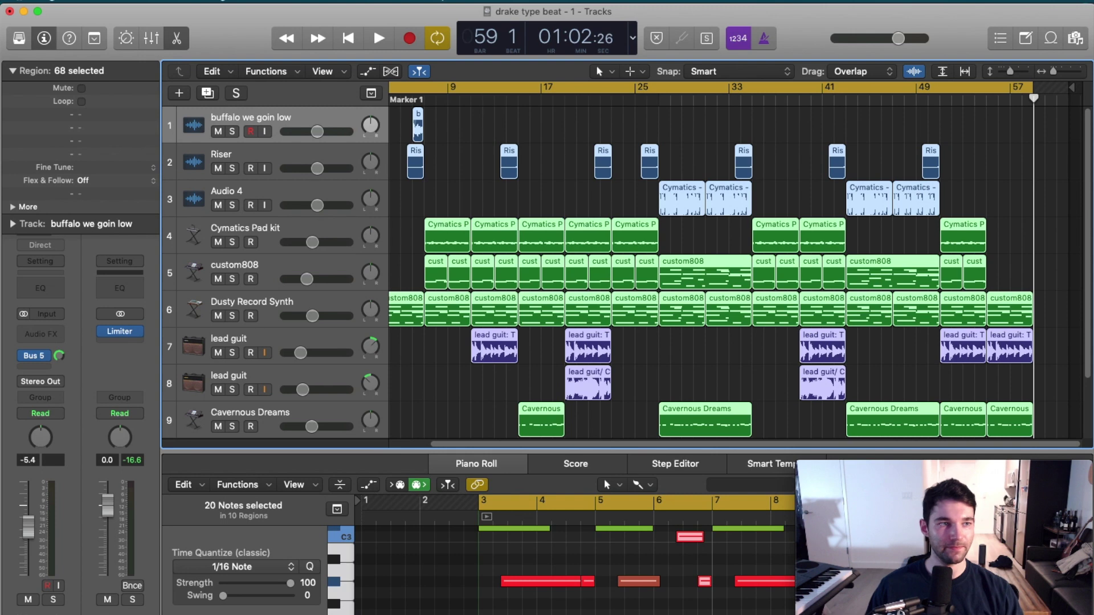
key(super+b)
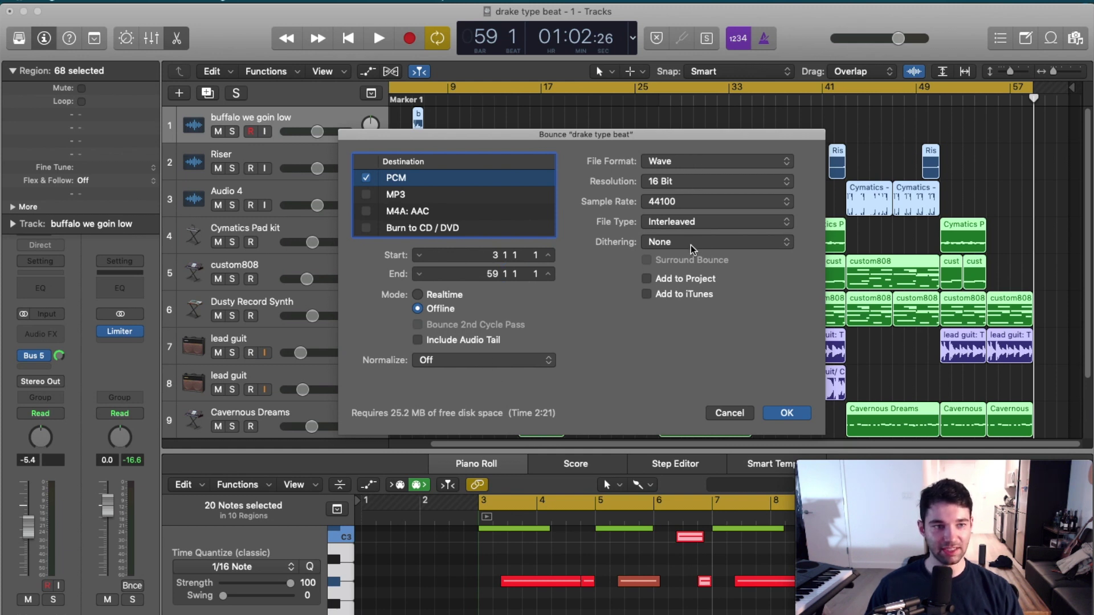
click(681, 243)
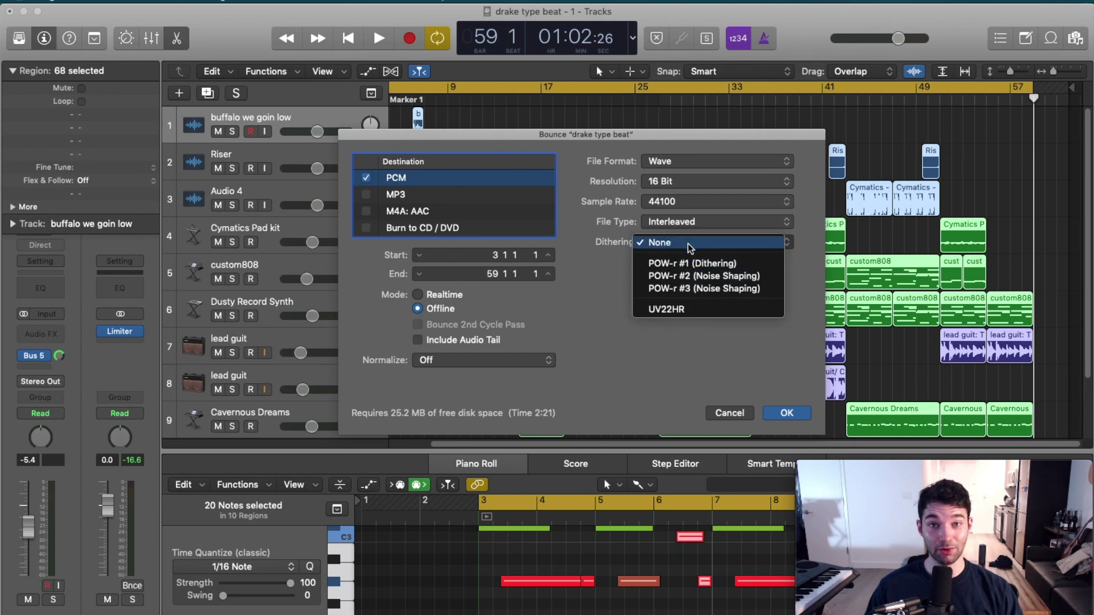
click(688, 244)
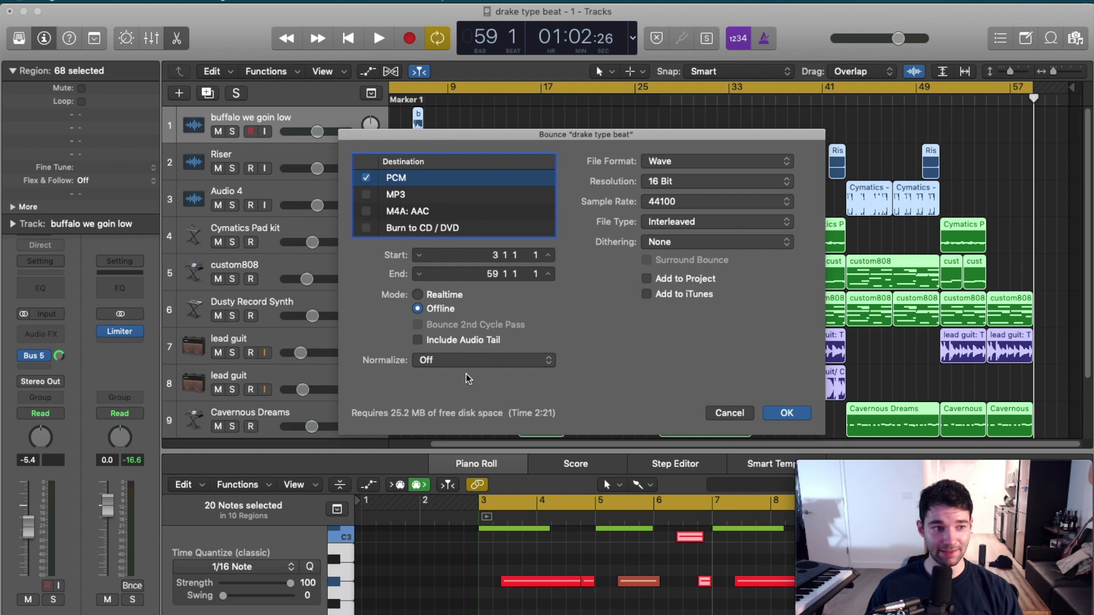
click(472, 361)
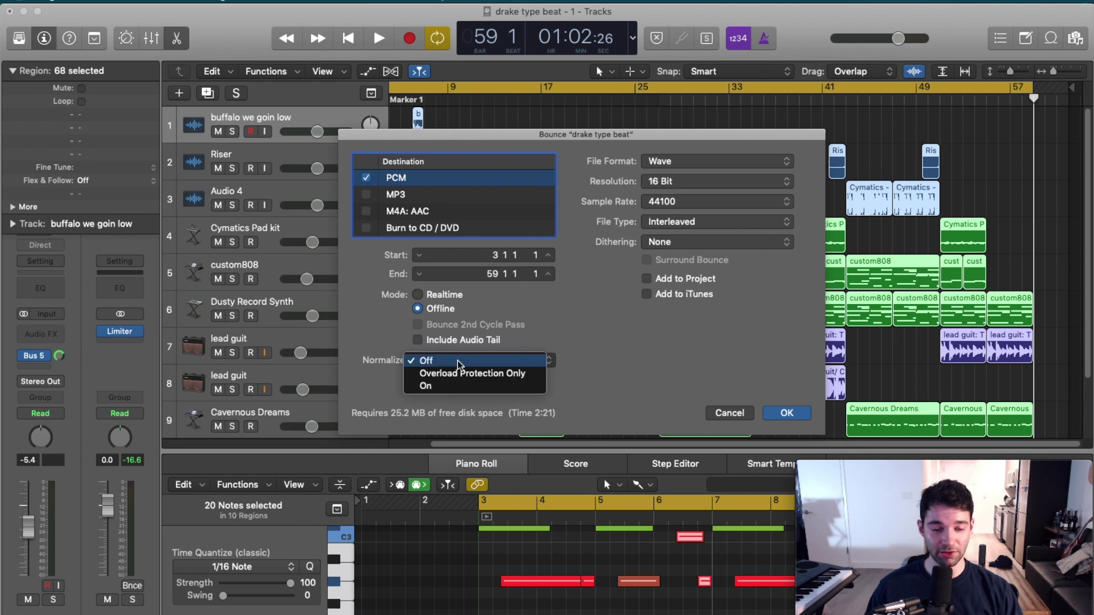
click(457, 362)
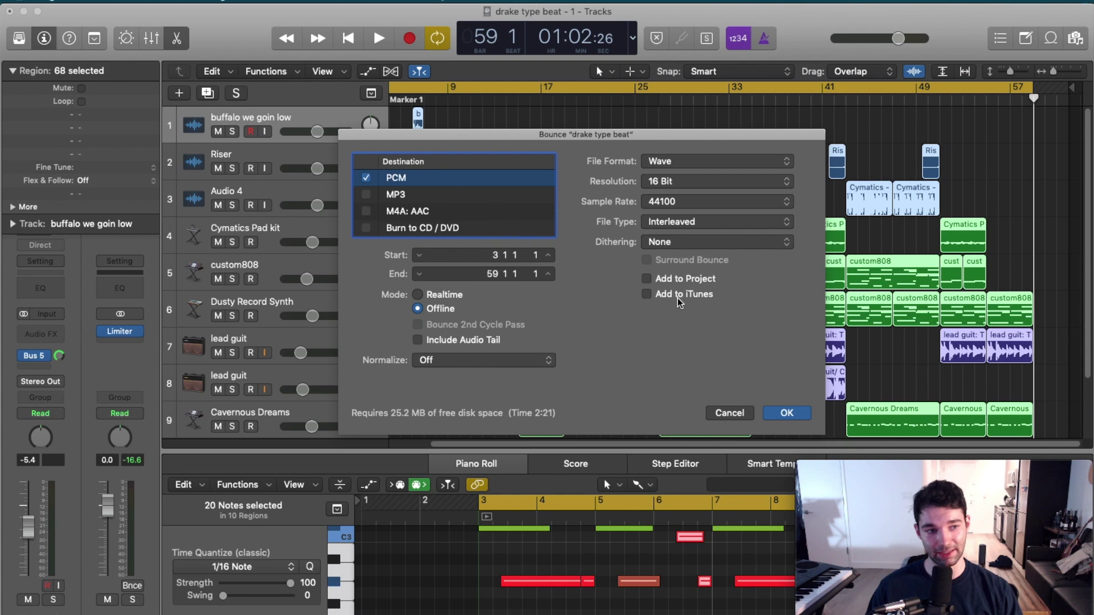
click(786, 412)
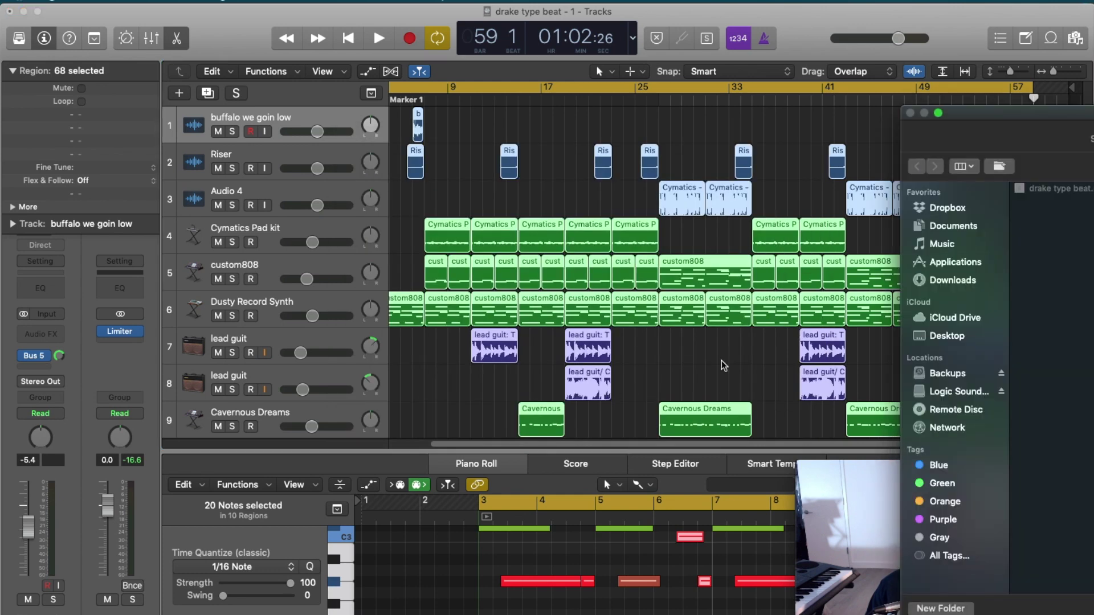
Name the file 'drake type beat master wav' and bounce it into the beat mp3 folder.
drag(1014, 114, 517, 84)
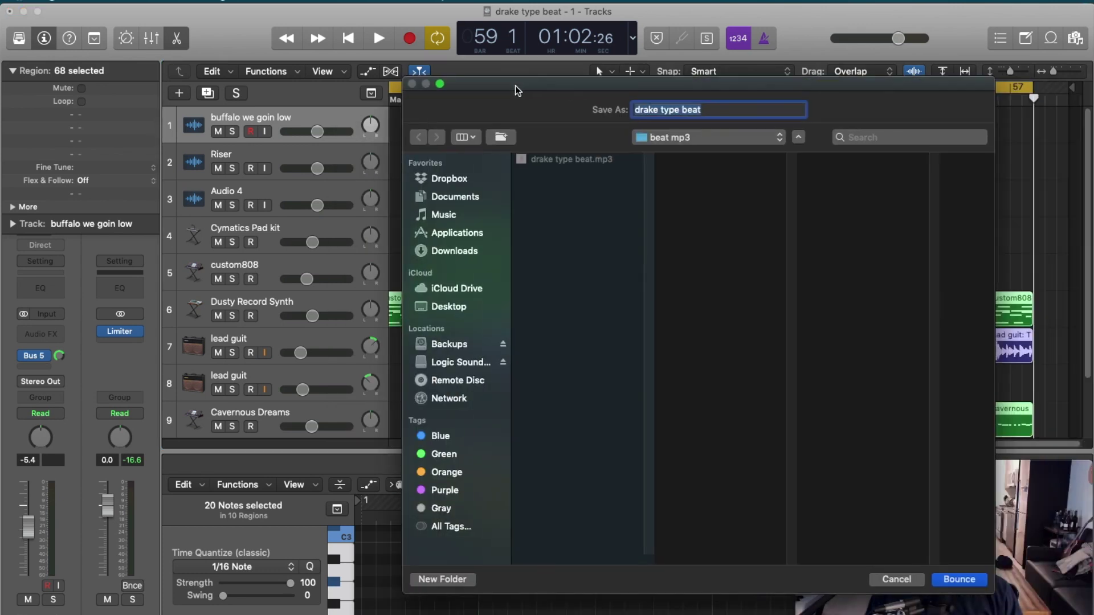
click(735, 108)
text(m)
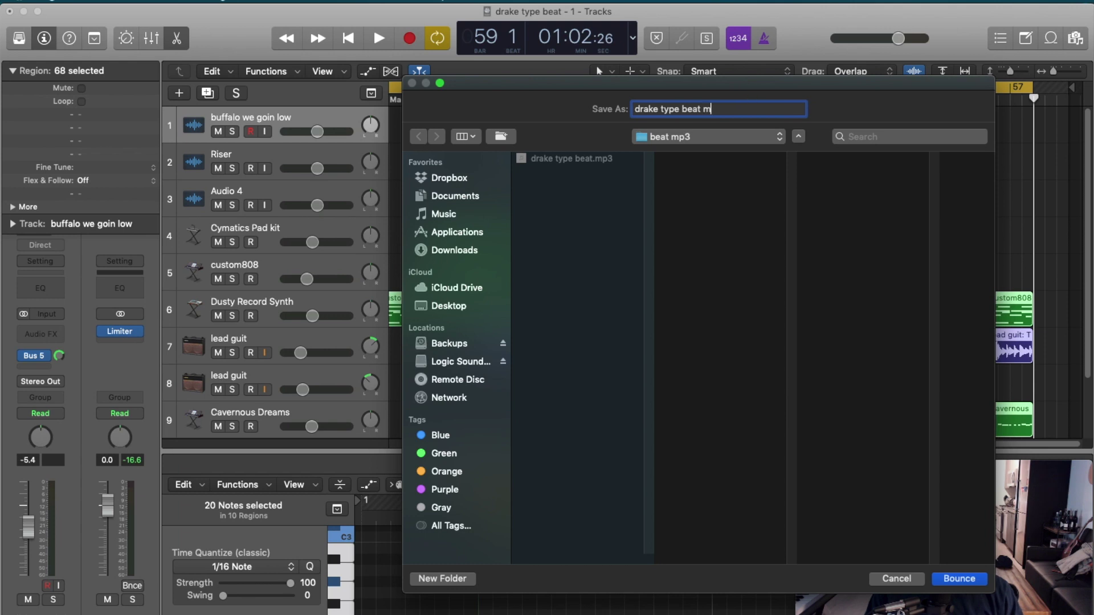
text(aster wab)
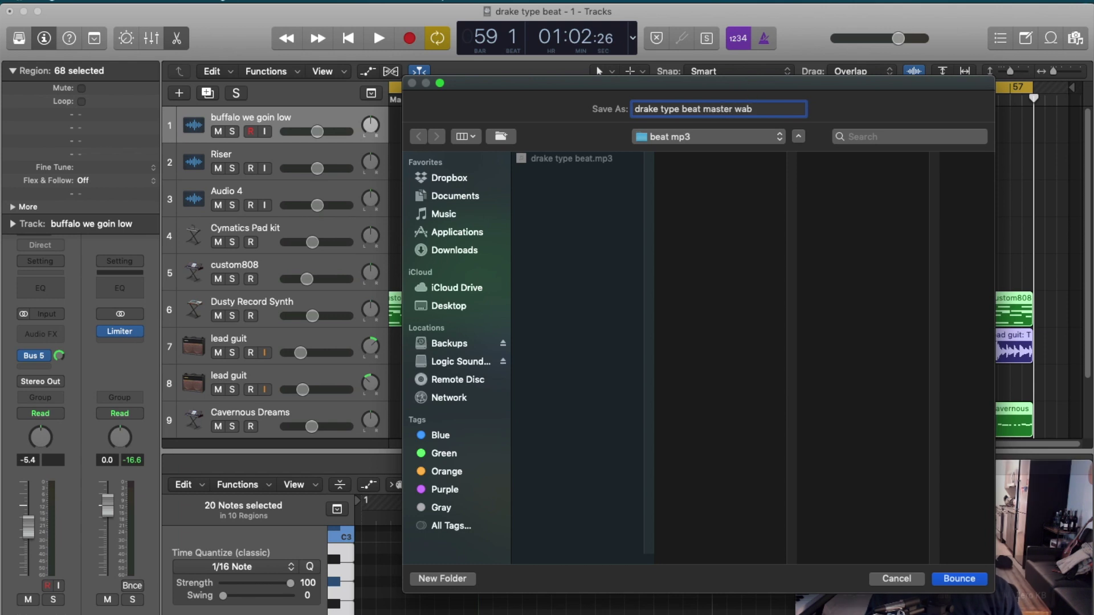
key(BackSpace)
text(v)
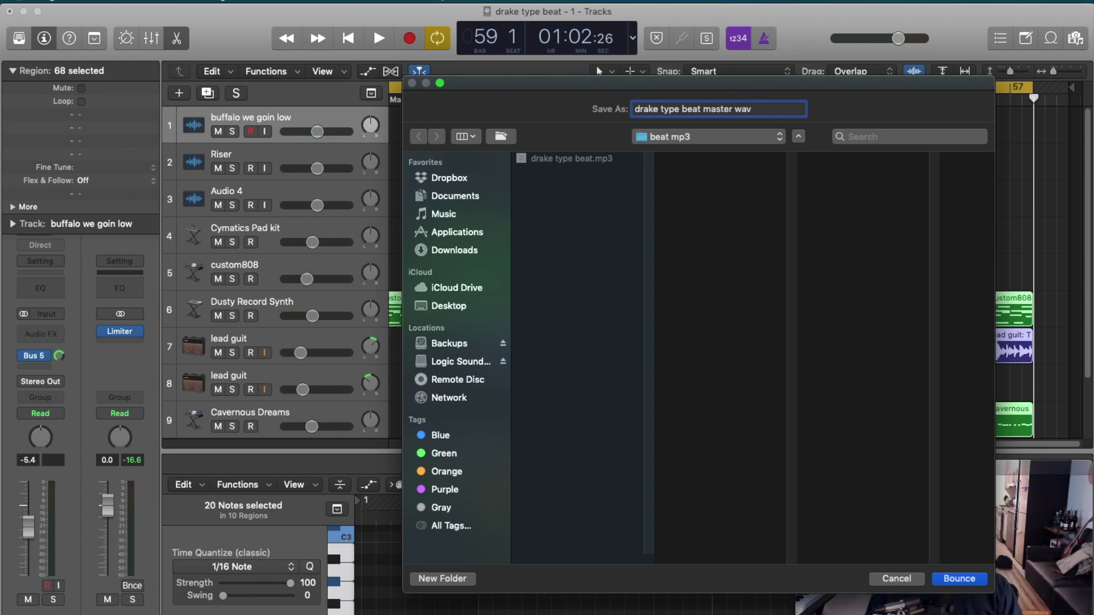
click(959, 579)
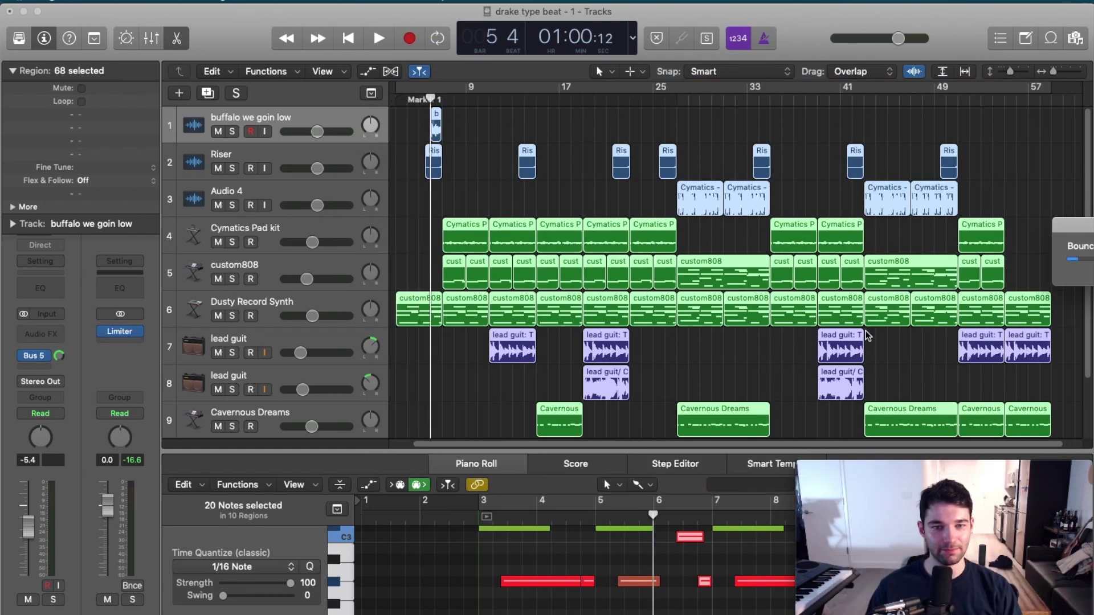